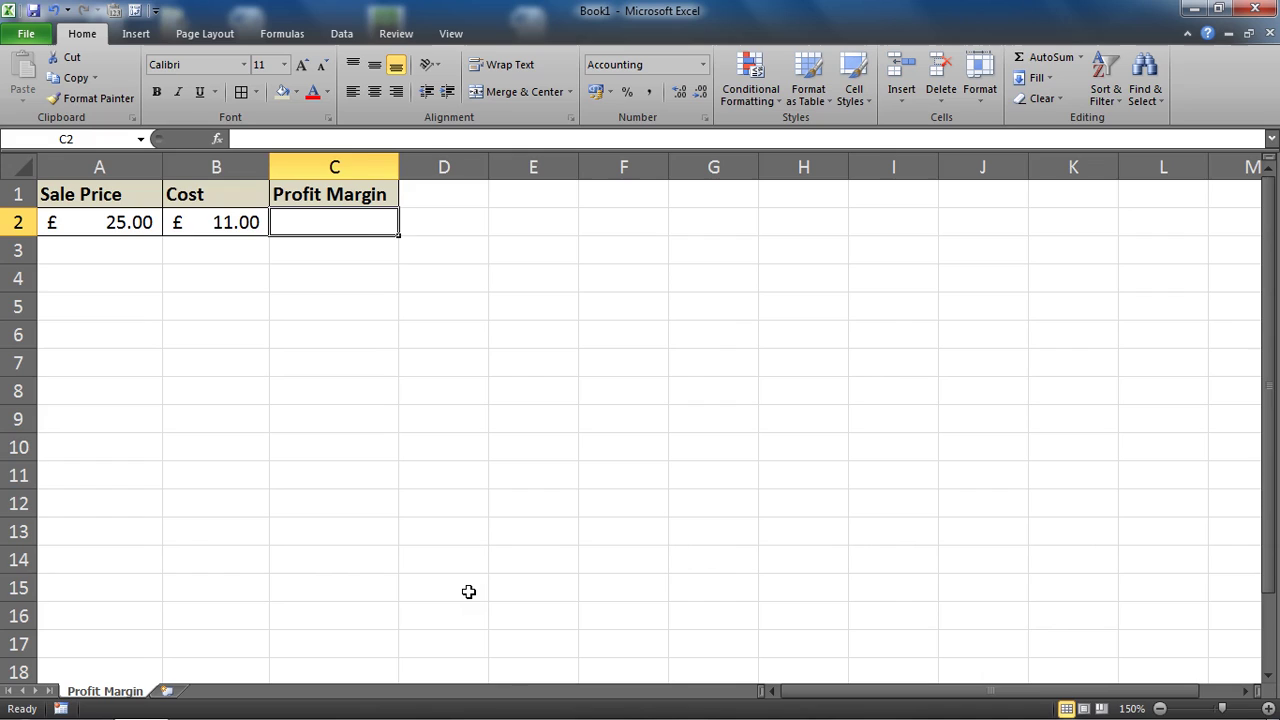
Step: Check the Sale Price and Cost cells, then move to the empty Profit Margin cell C2
key("Left")
key("Left")
key("Up")
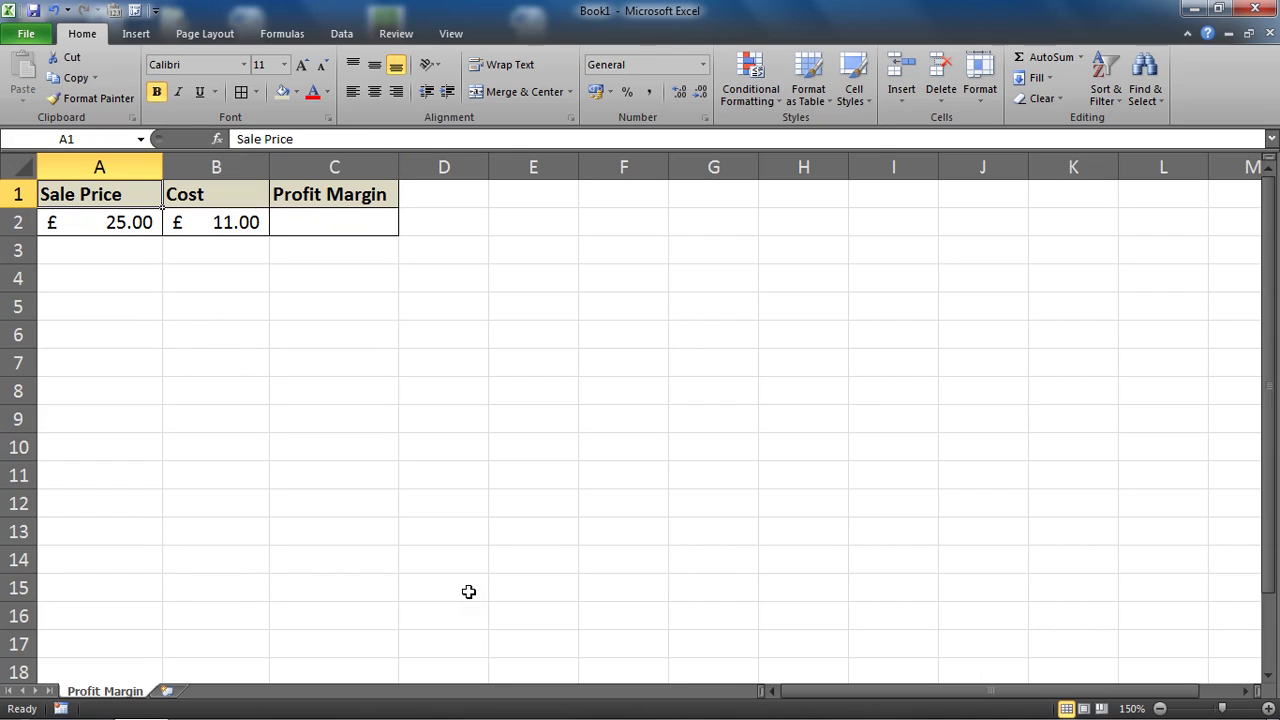
key("Down")
key("Right")
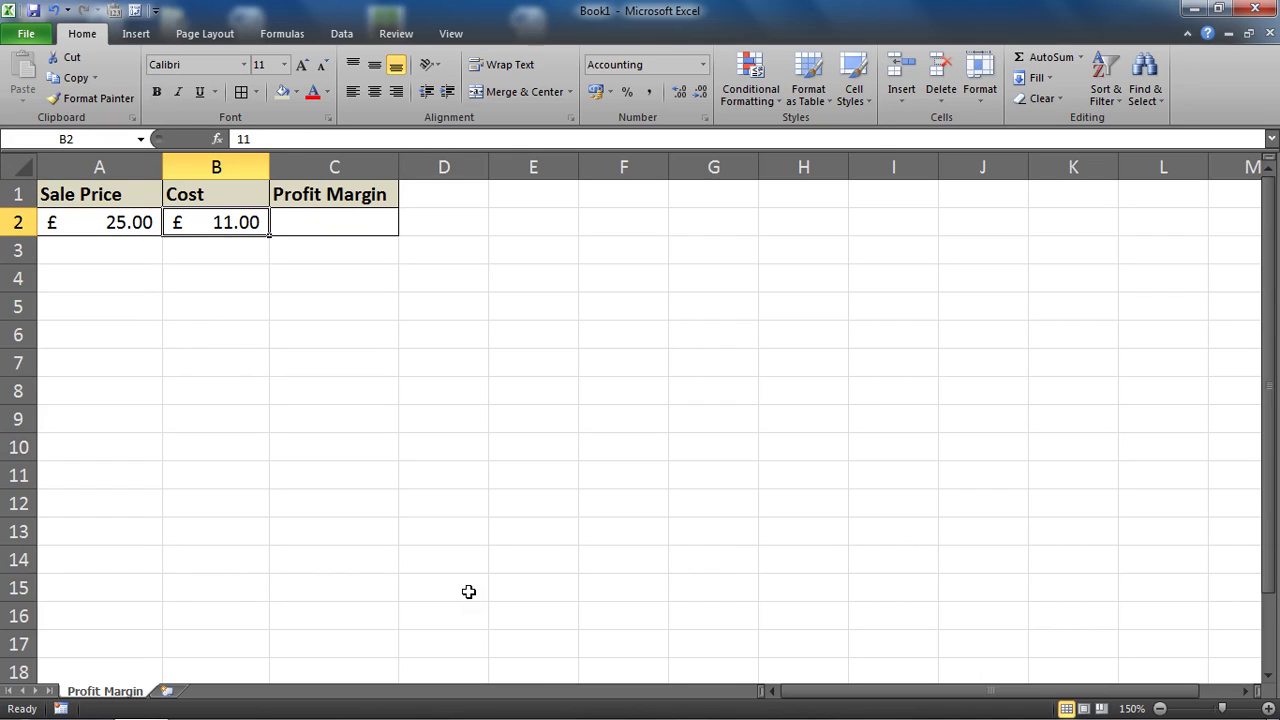
key("Left")
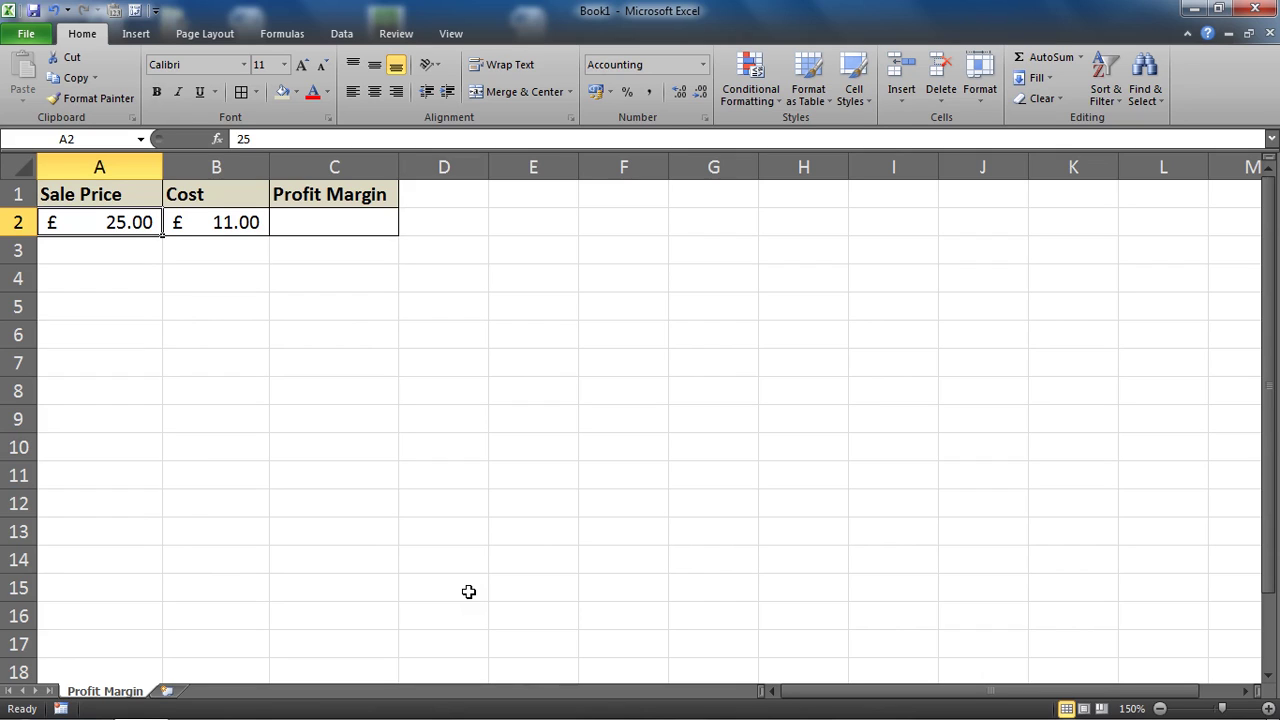
key("Right")
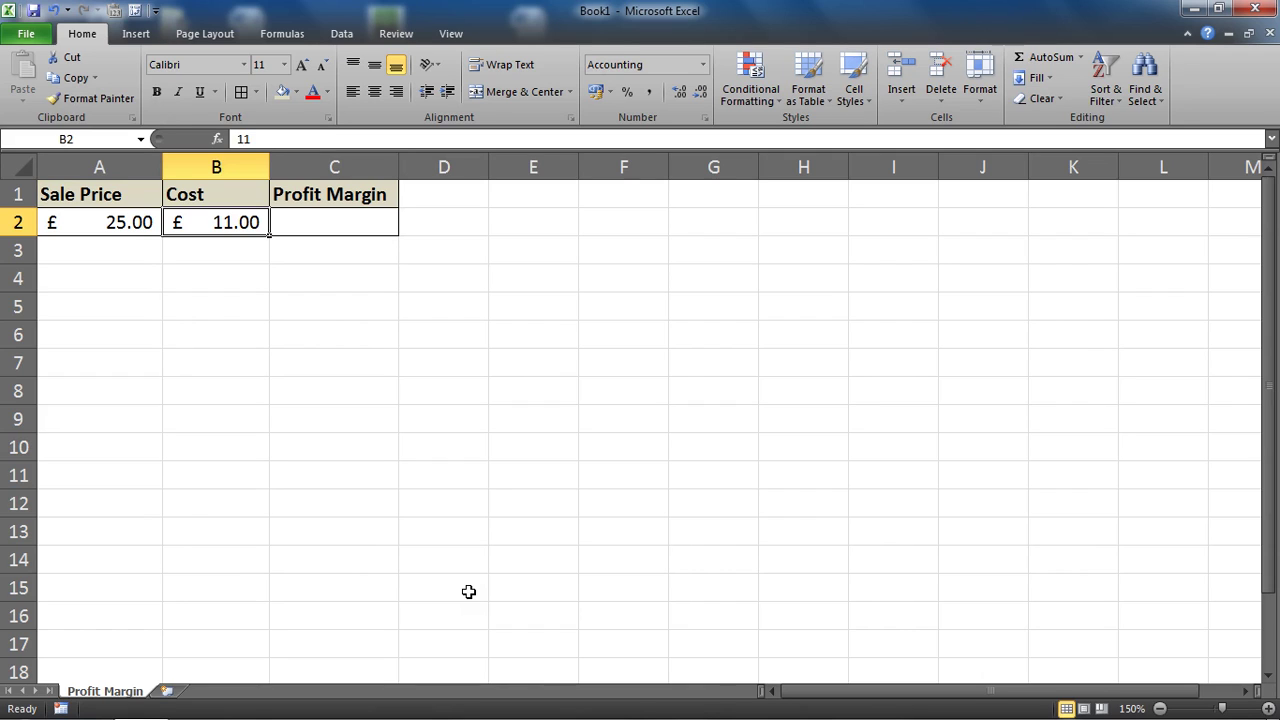
key("Right")
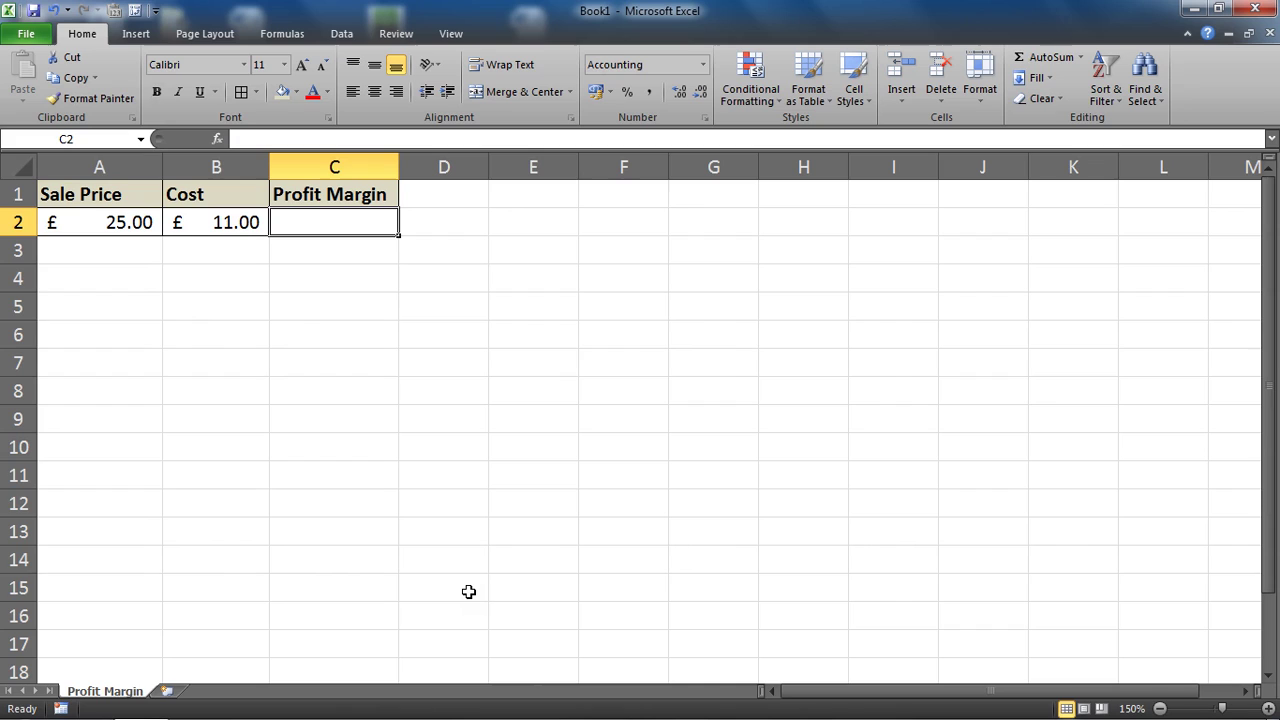
Step: Enter =(A2-B2) in C2, adding B2 as a cell reference
type("=")
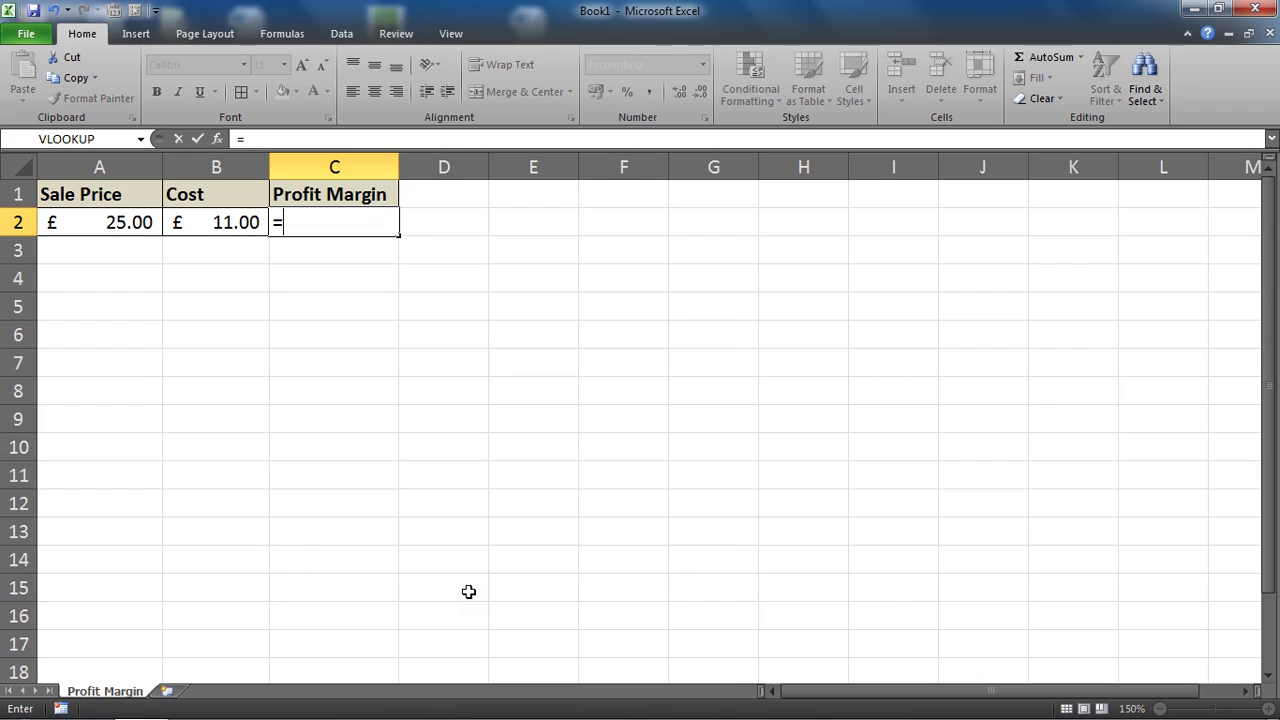
type("(A2-")
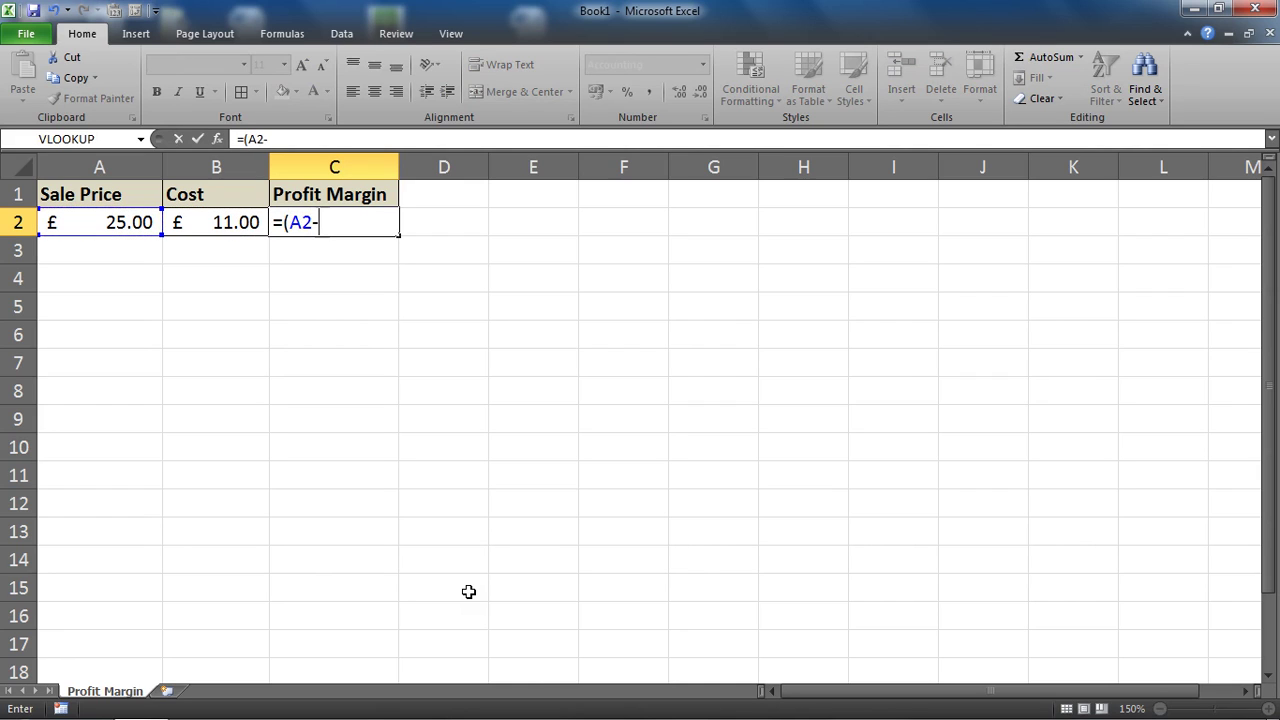
key("Left")
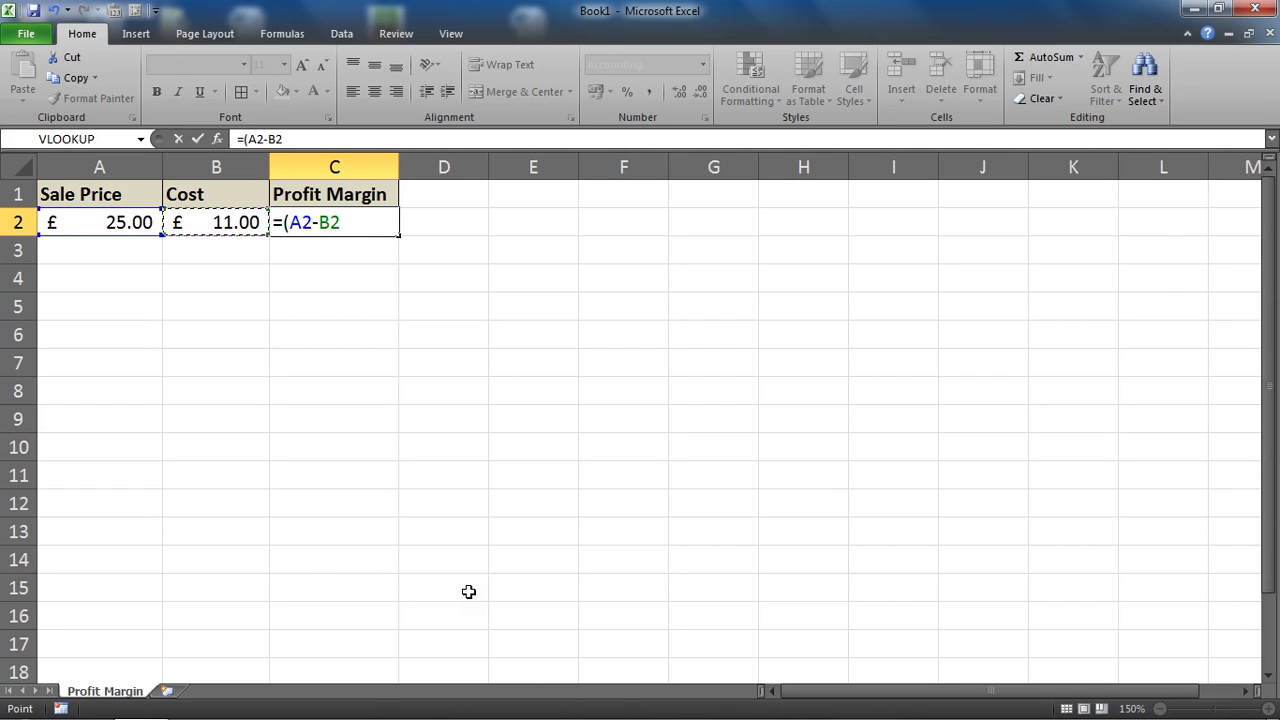
type(")")
Step: Finish the formula as =(A2-B2)/A2 with A2 as divisor and commit it, showing £0.56
type("/")
left_click(86, 211)
left_click(83, 218)
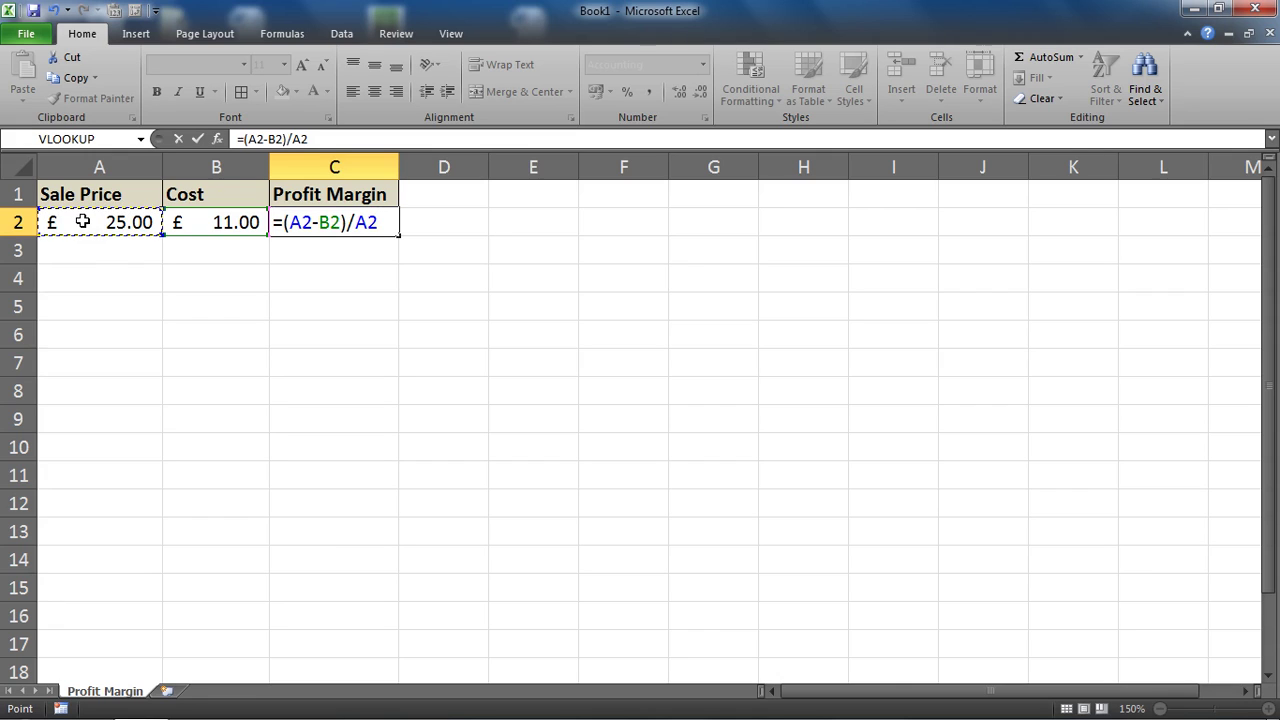
key("Return")
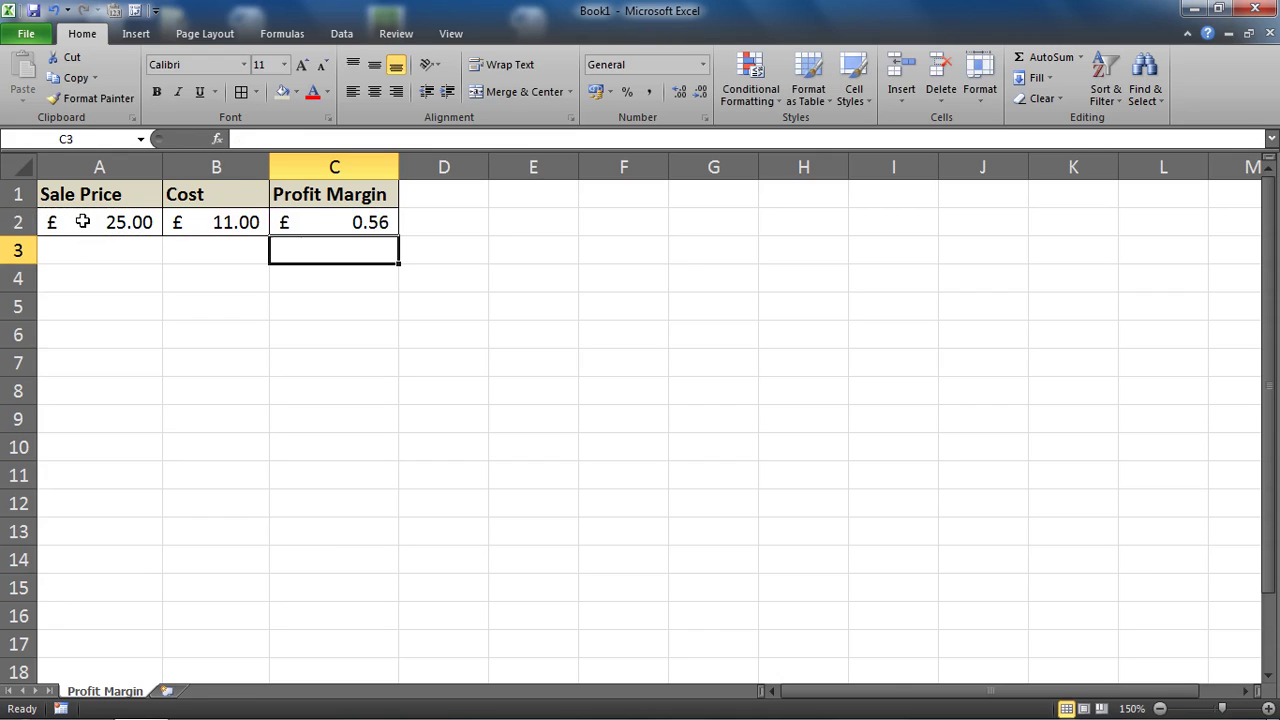
Step: Apply Percent Style to C2 so the margin shows 56%
left_click(316, 222)
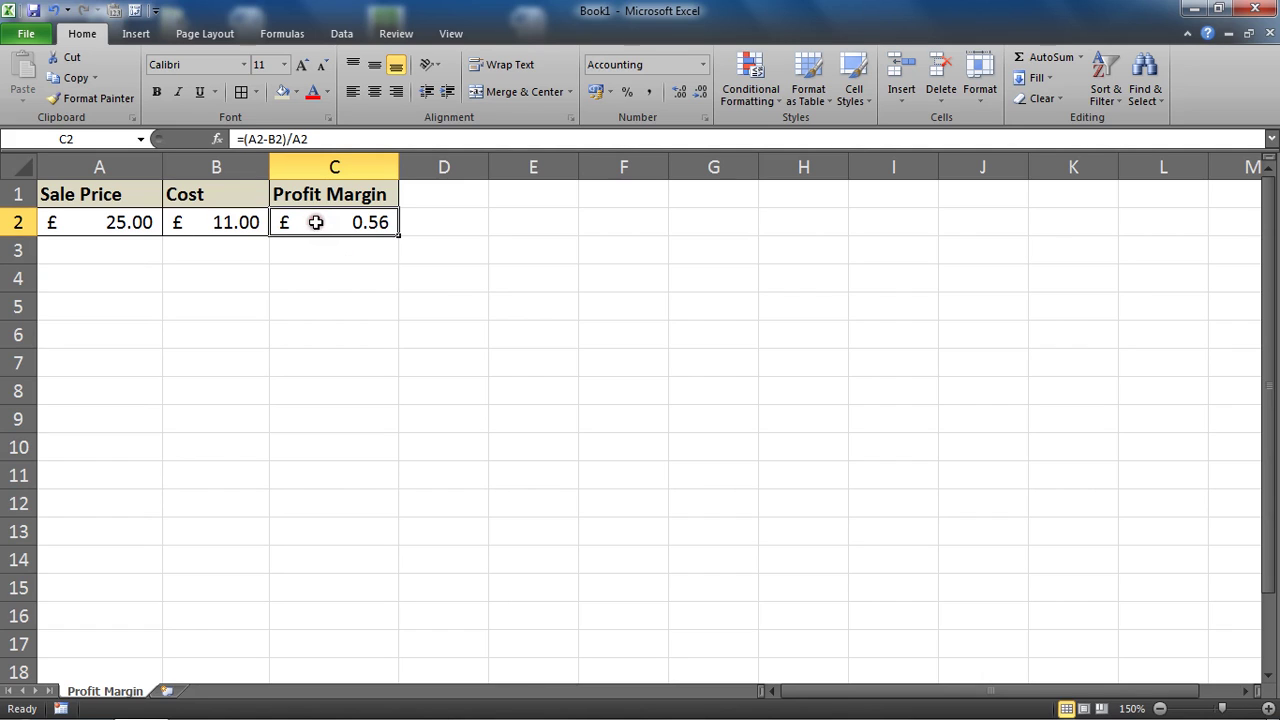
left_click(628, 94)
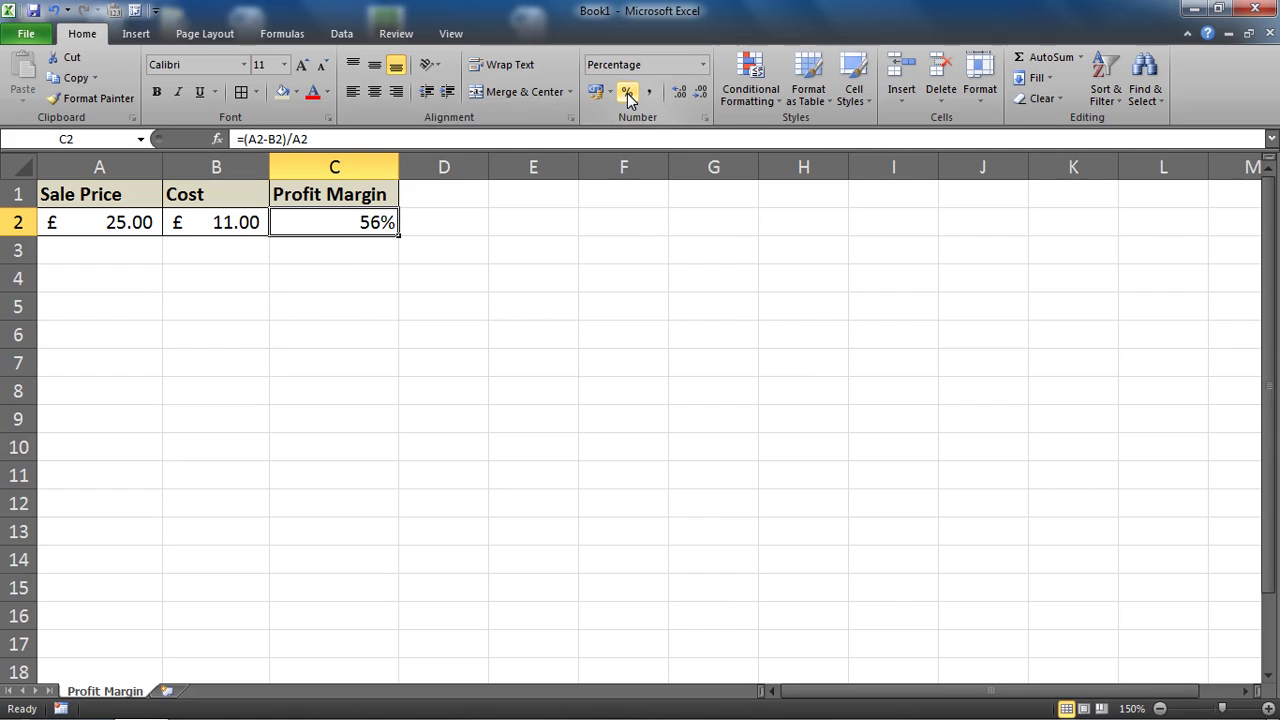
Step: Test the formula with a sale price of 34 in A2 and a cost of 12 in B2
left_click(140, 221)
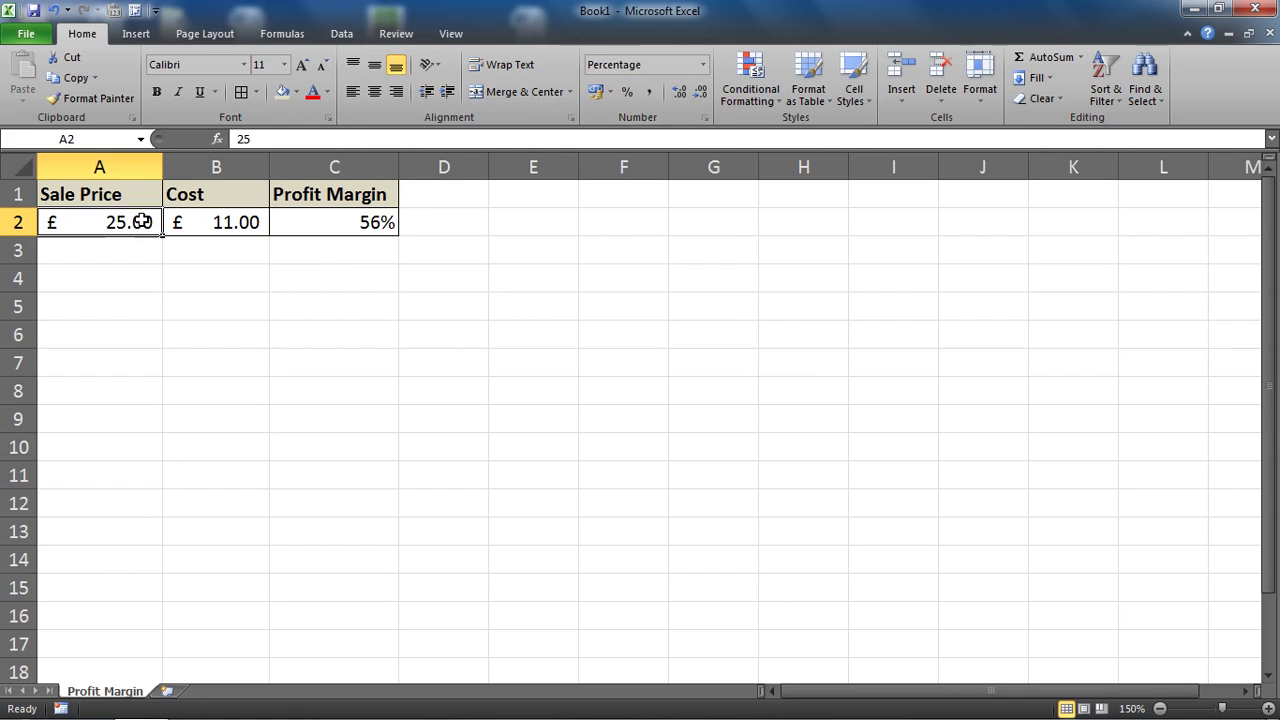
type("34")
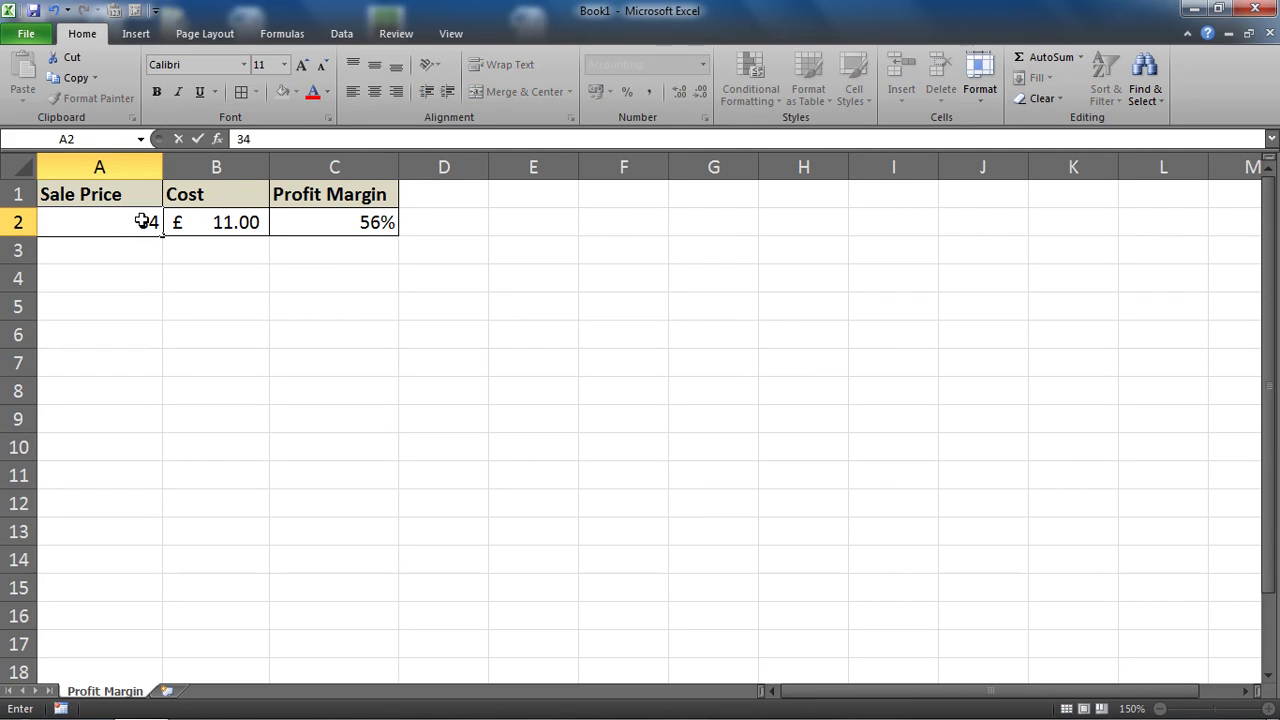
key("Return")
left_click(143, 221)
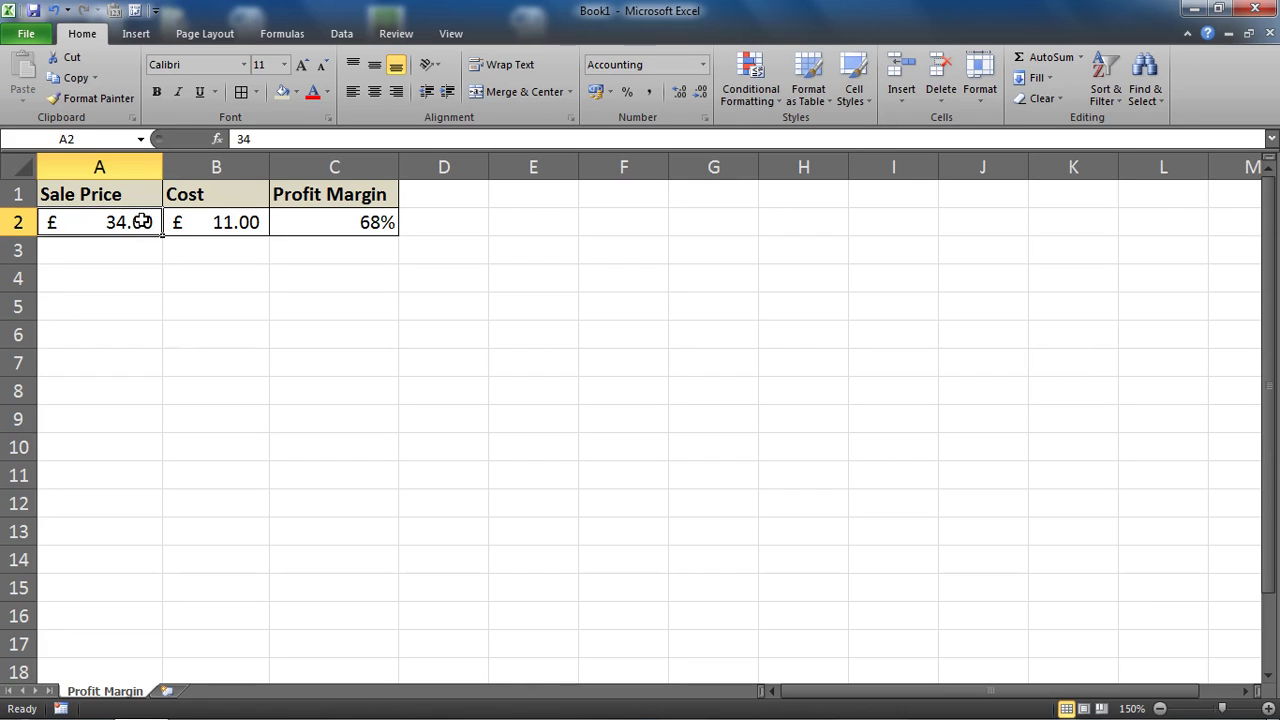
key("Right")
type("12")
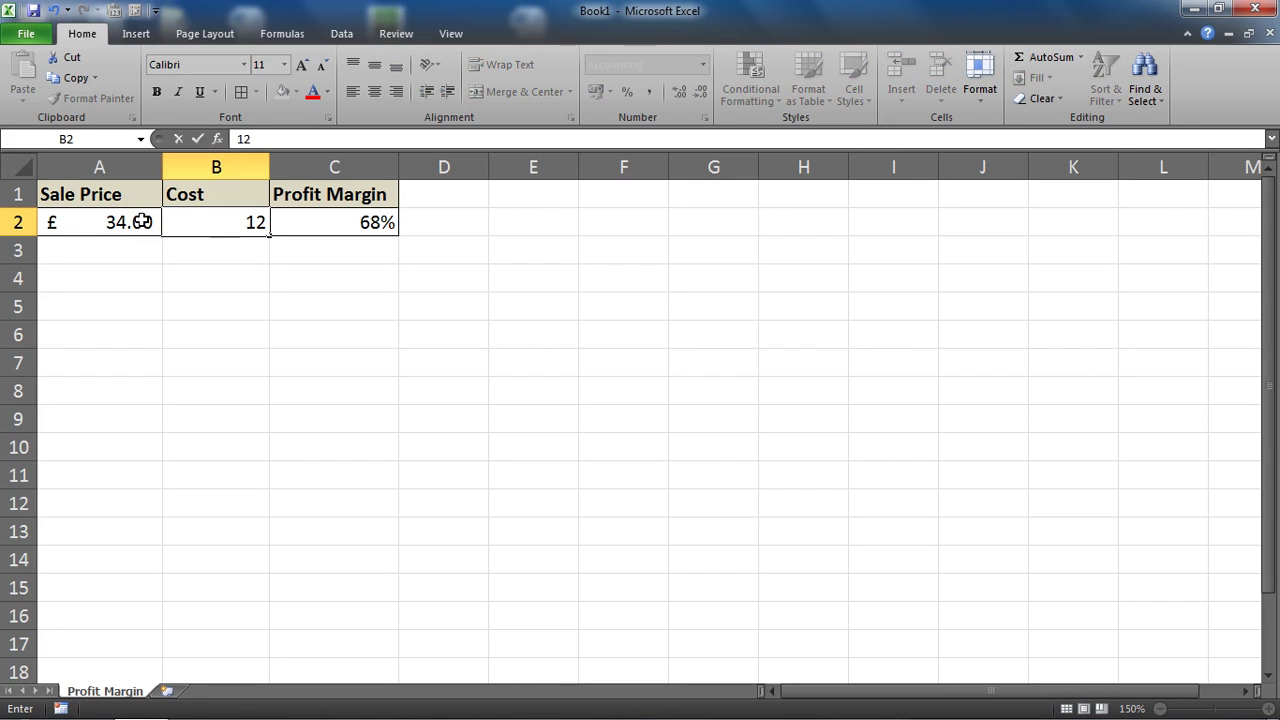
key("Return")
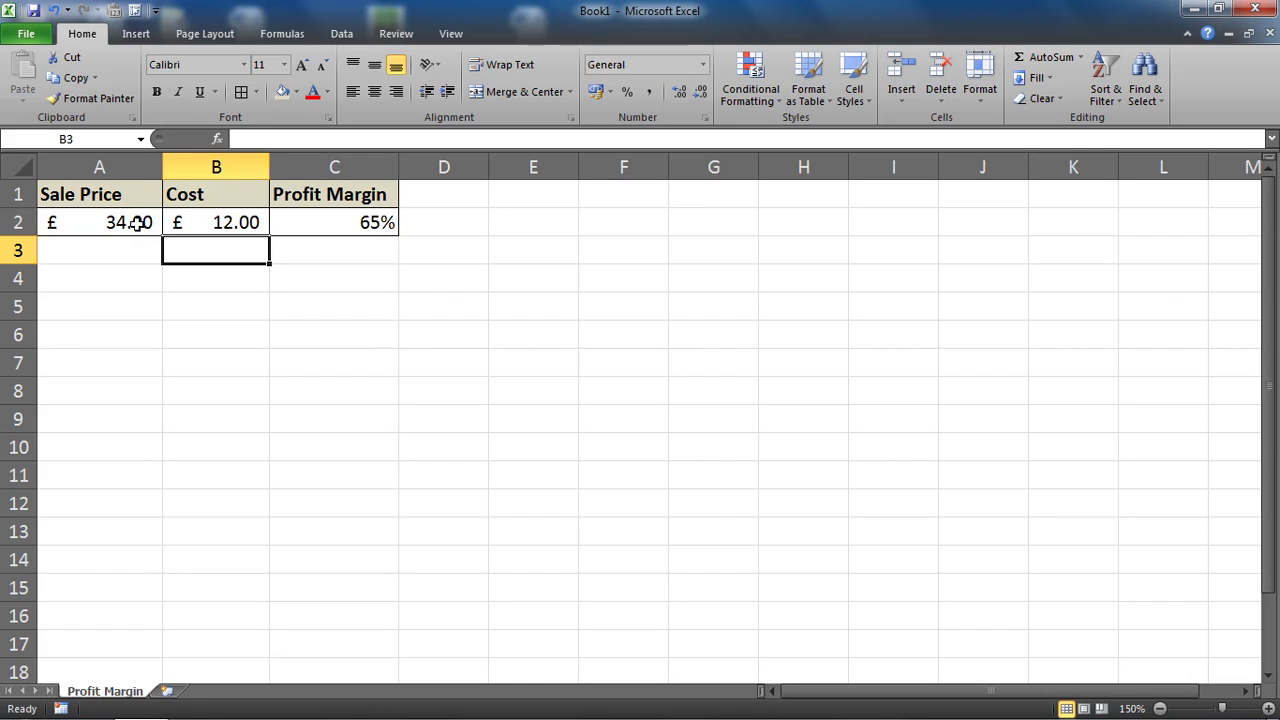
Step: Try a sale price of 0.80 and cost of 0.04, giving a 95% margin
left_click(137, 222)
type("0.")
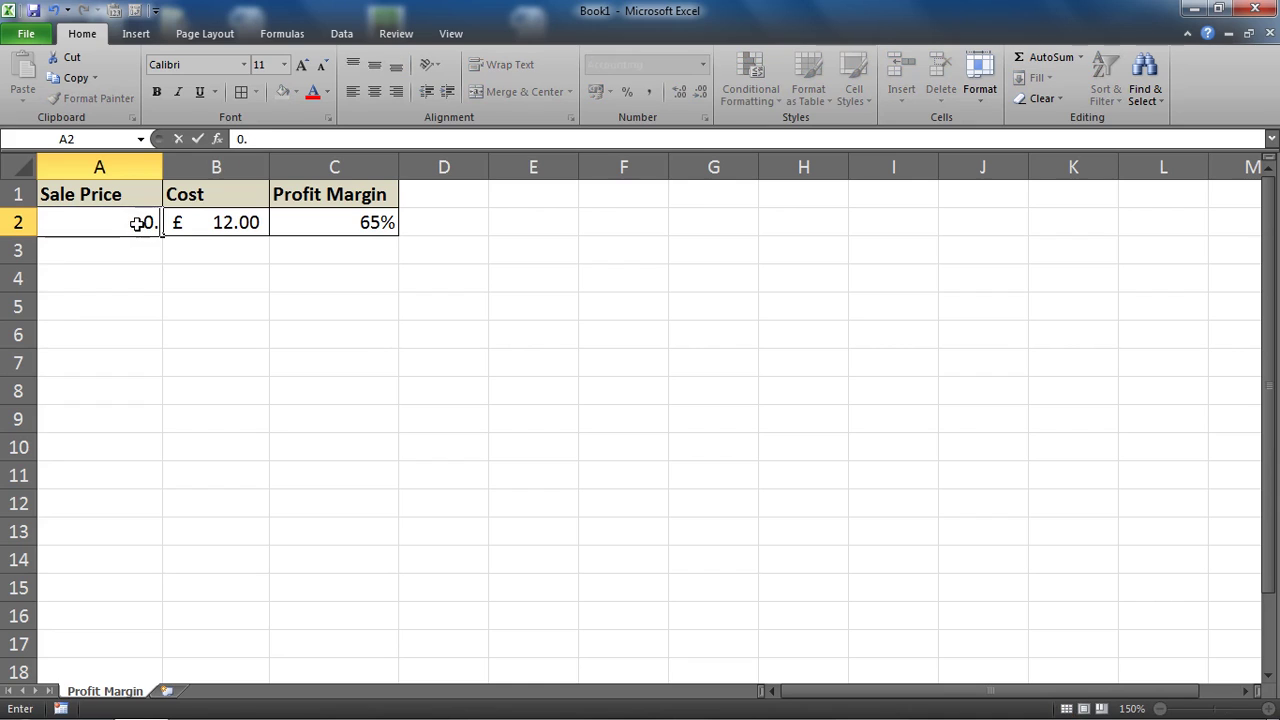
type("80")
key("Tab")
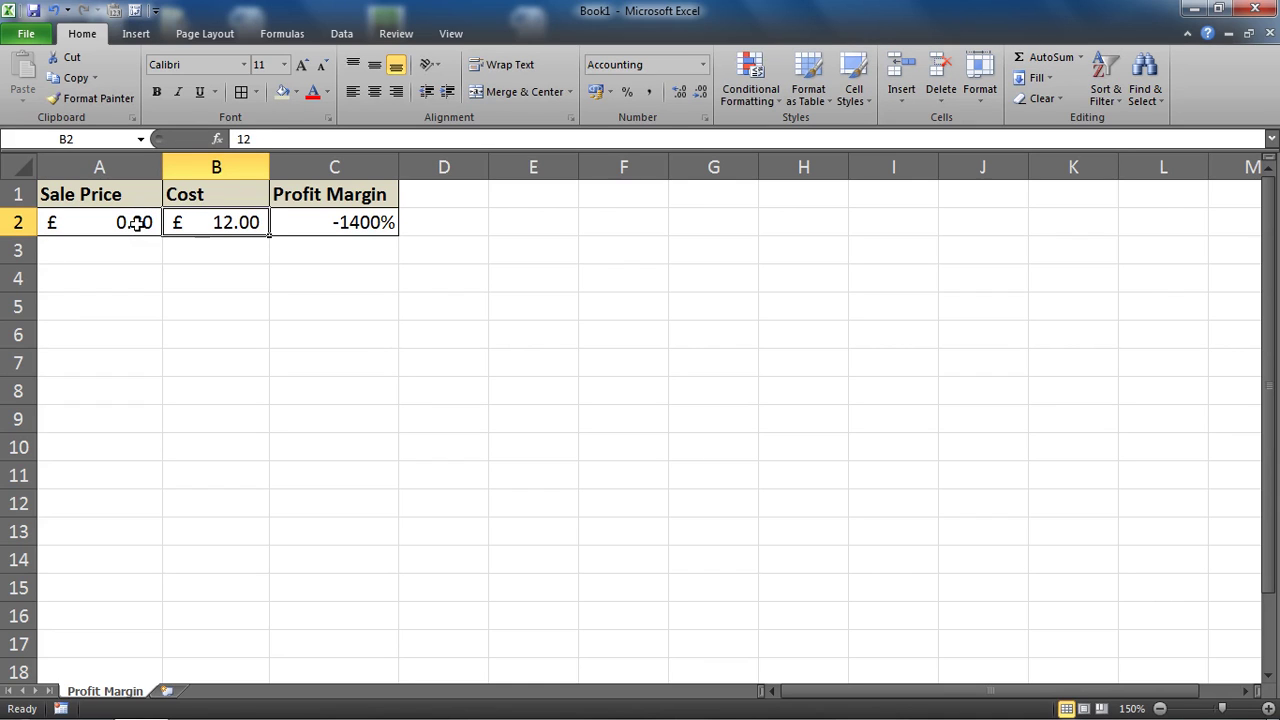
type("0.04")
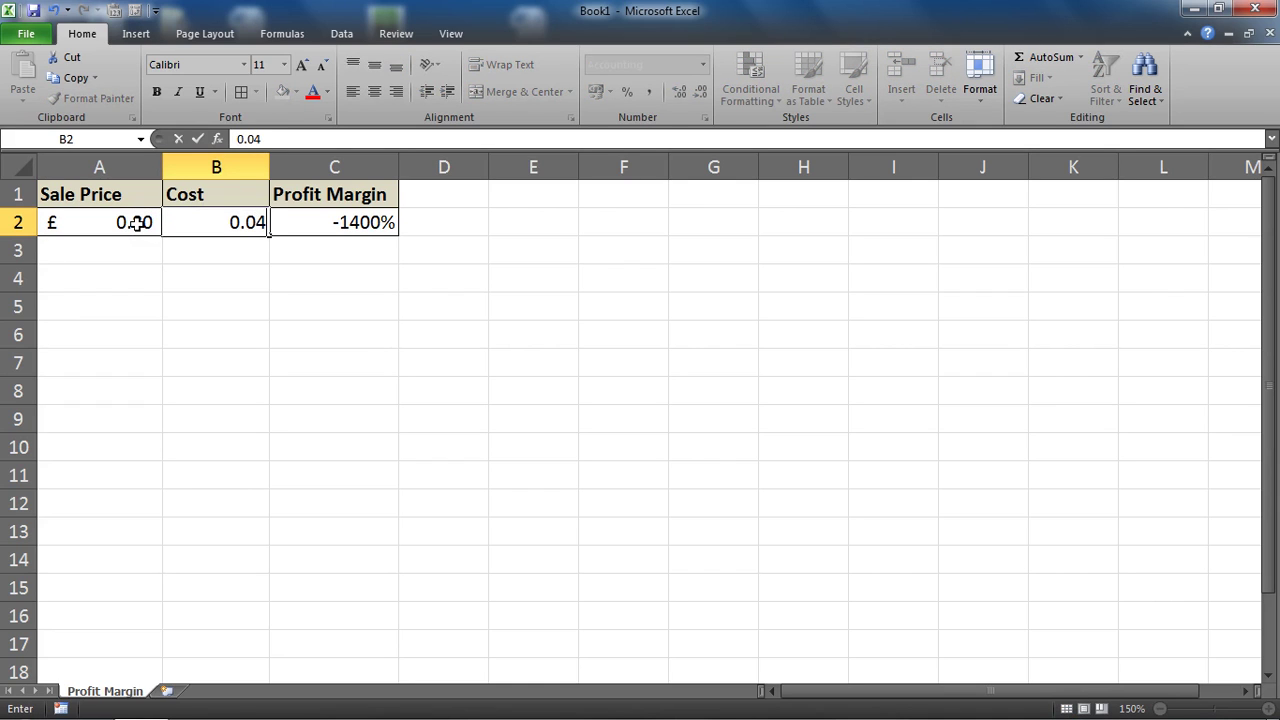
key("Return")
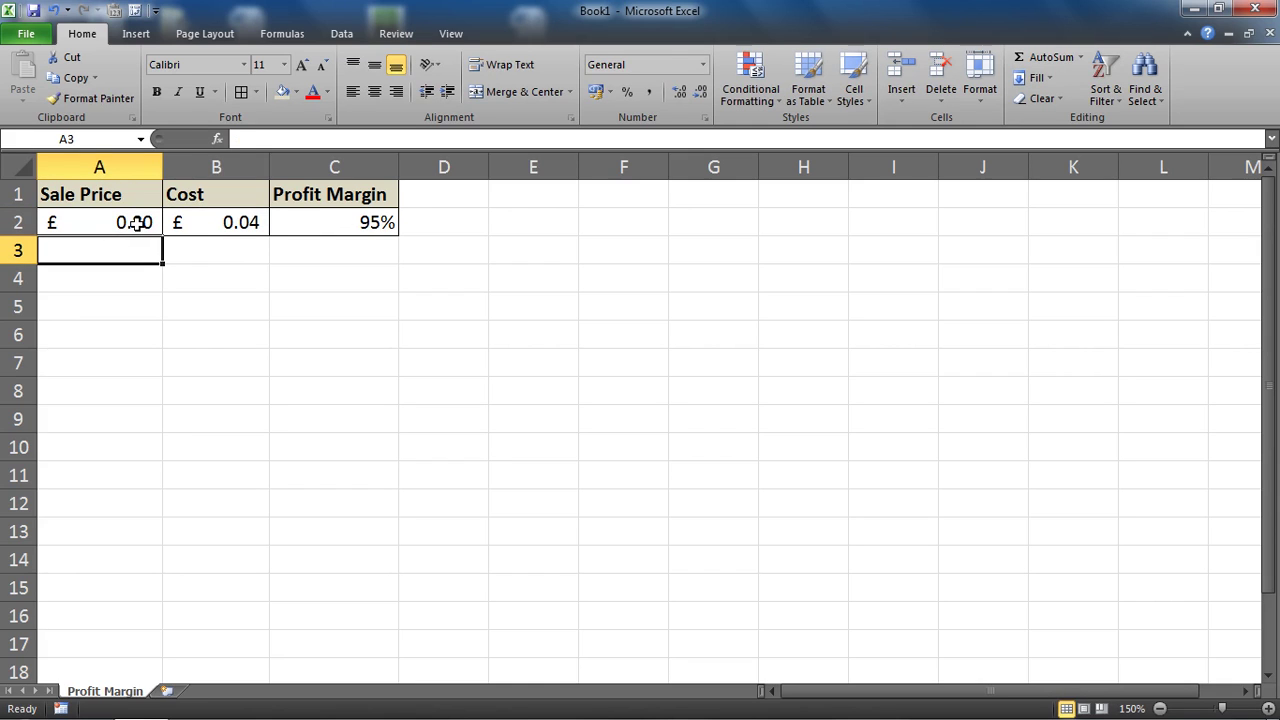